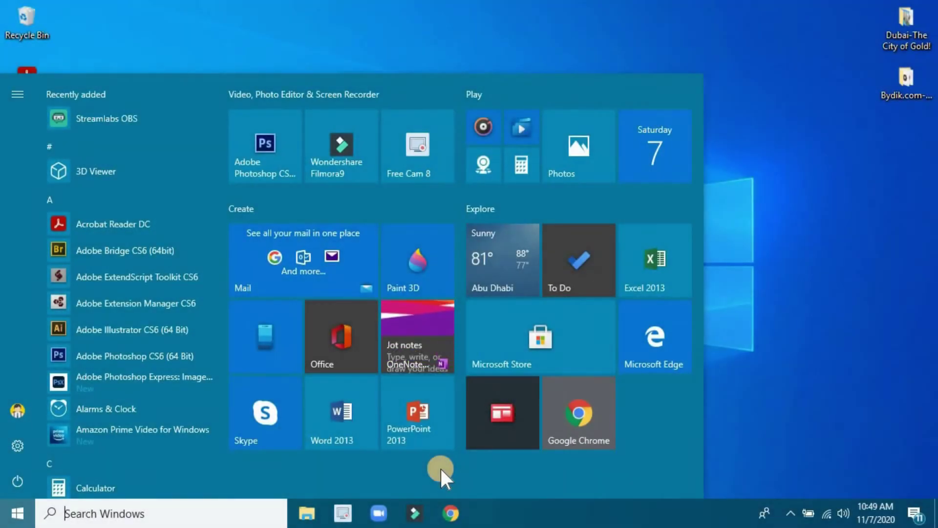
- Search the taskbar for 'video editor' and launch the Video Editor app
left_click(162, 489)
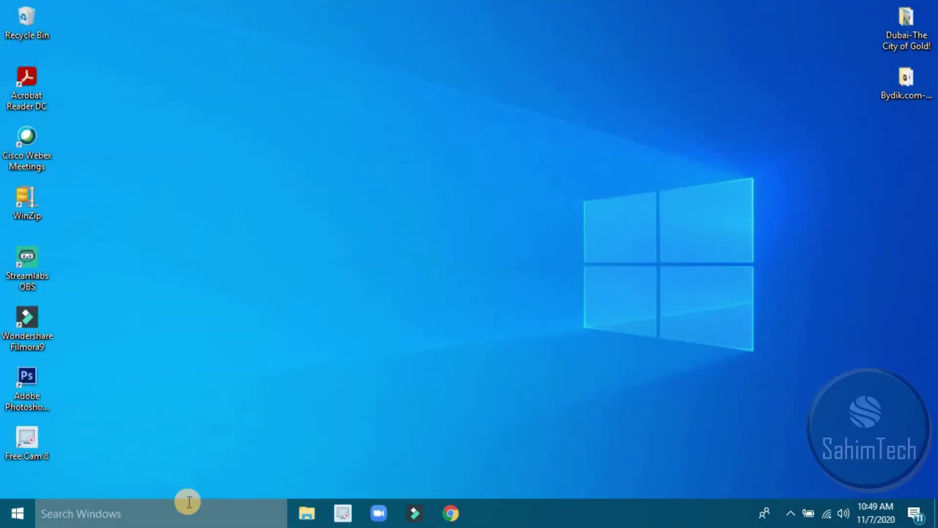
left_click(102, 513)
type("v")
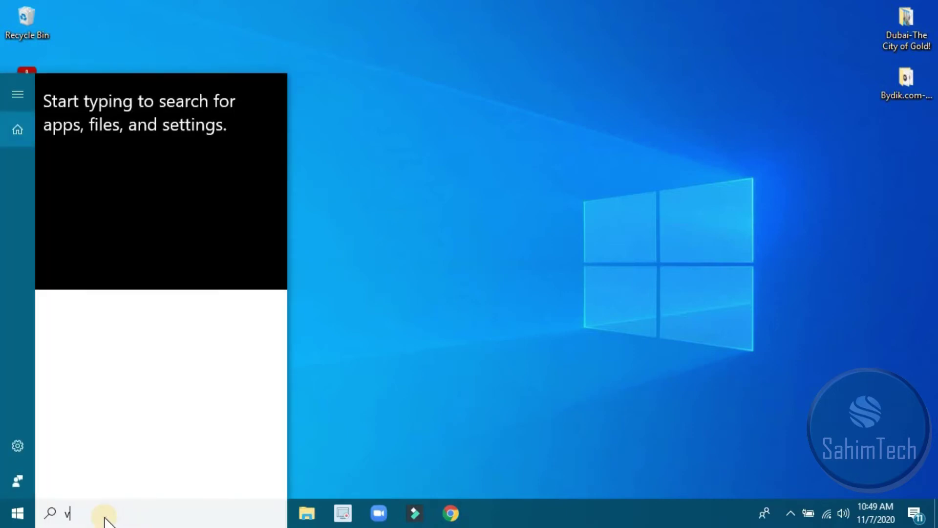
type("ideo editor")
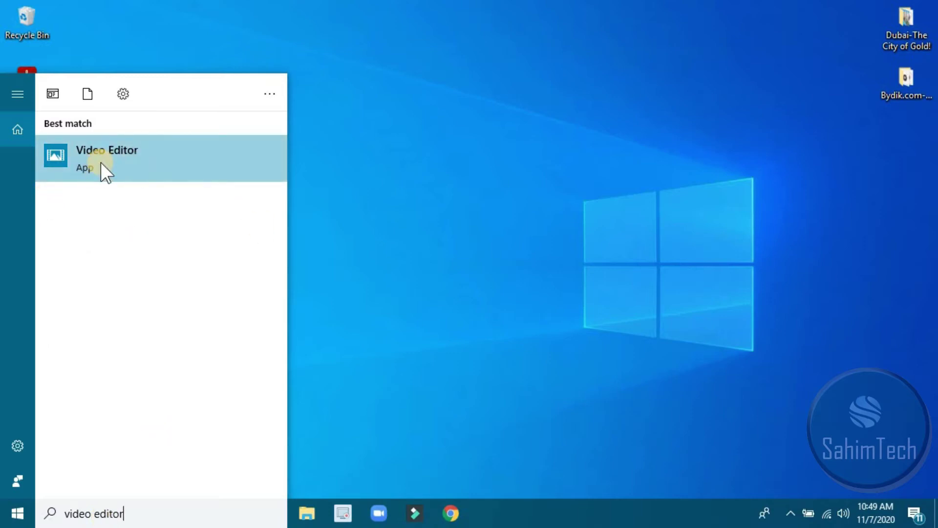
left_click(121, 179)
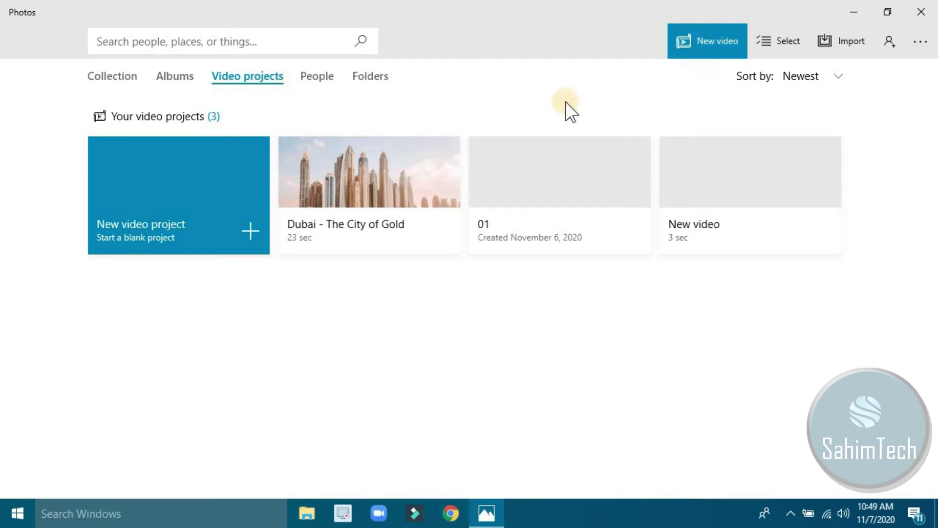
- Sort the video projects by Oldest, then Alphabetical, and finally back to Newest
left_click(812, 86)
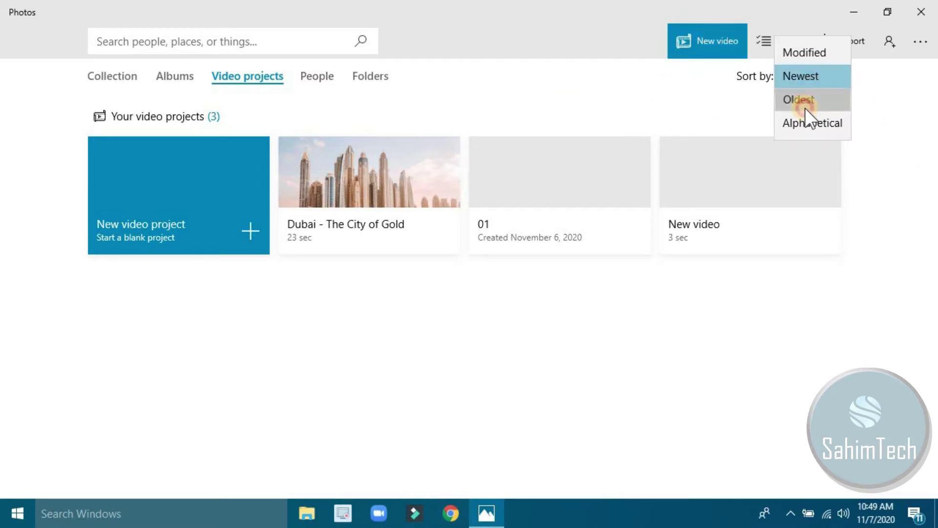
left_click(804, 104)
left_click(802, 76)
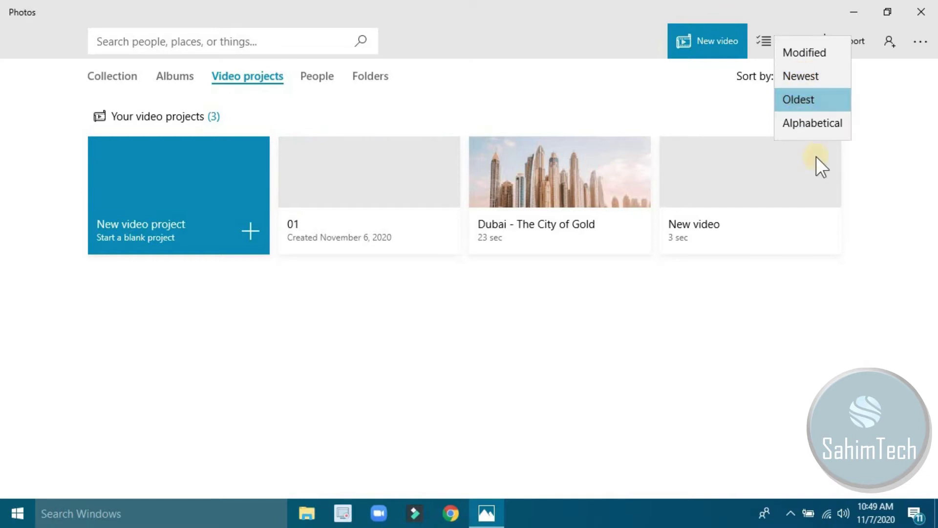
left_click(812, 123)
left_click(772, 77)
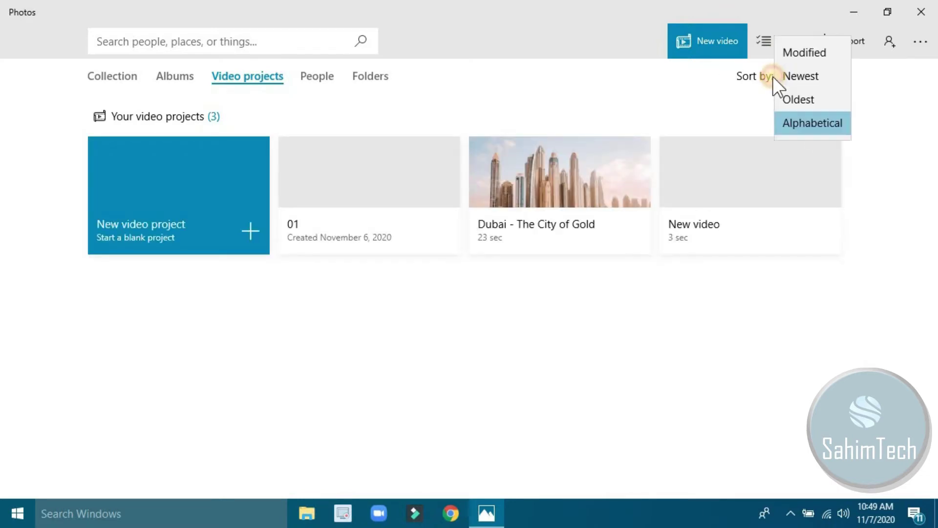
left_click(815, 78)
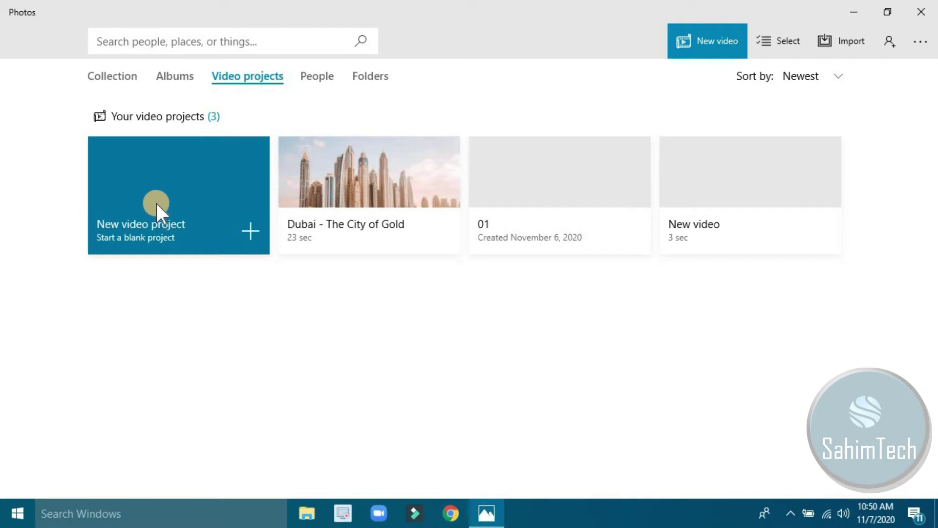
- Start a new blank video project and confirm 'Introduction' as its name
left_click(156, 202)
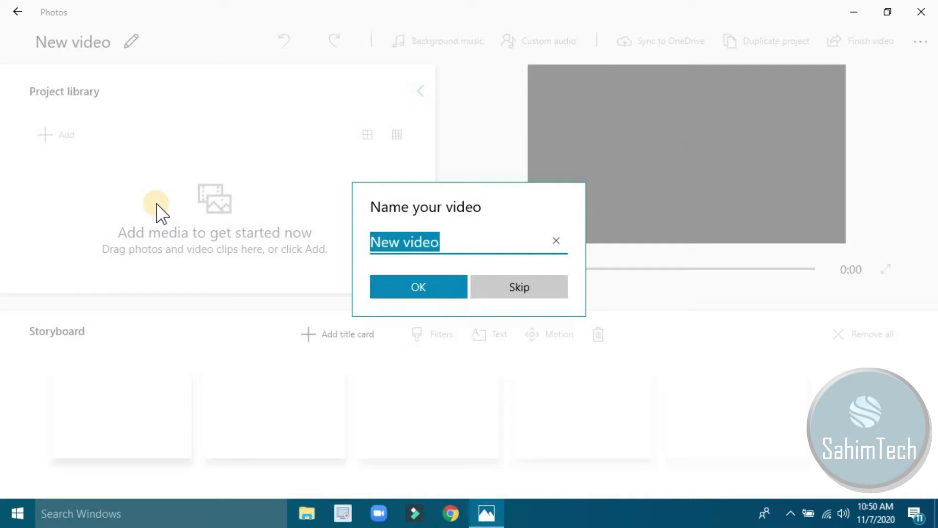
type("Intro")
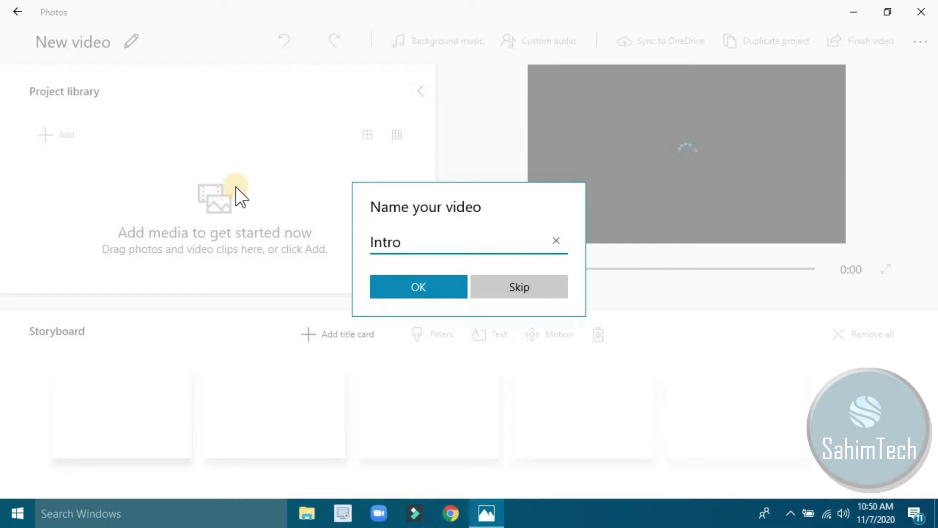
type("duction")
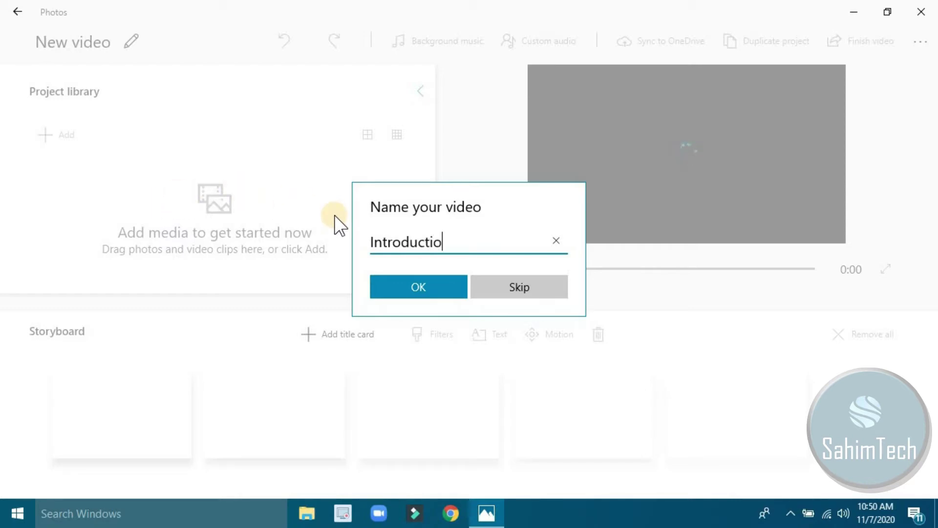
left_click(388, 281)
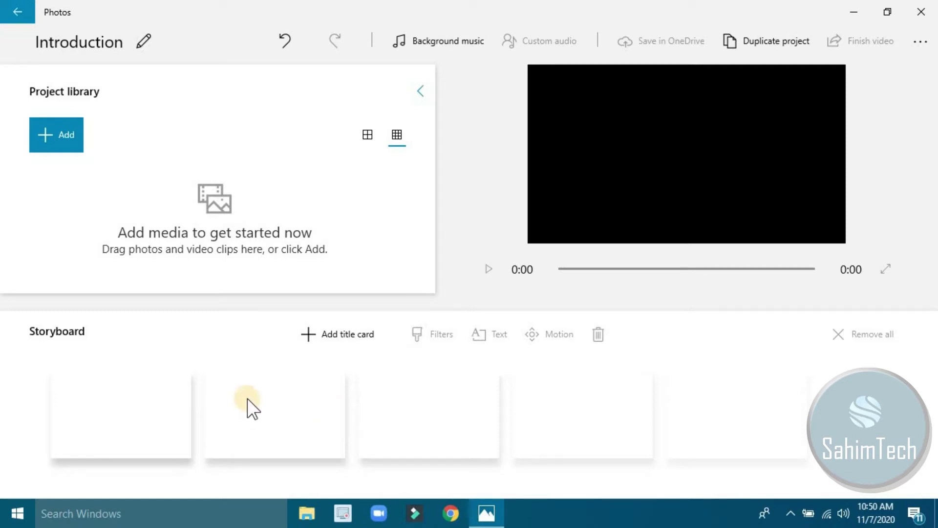
left_click_drag(564, 10, 5, 140)
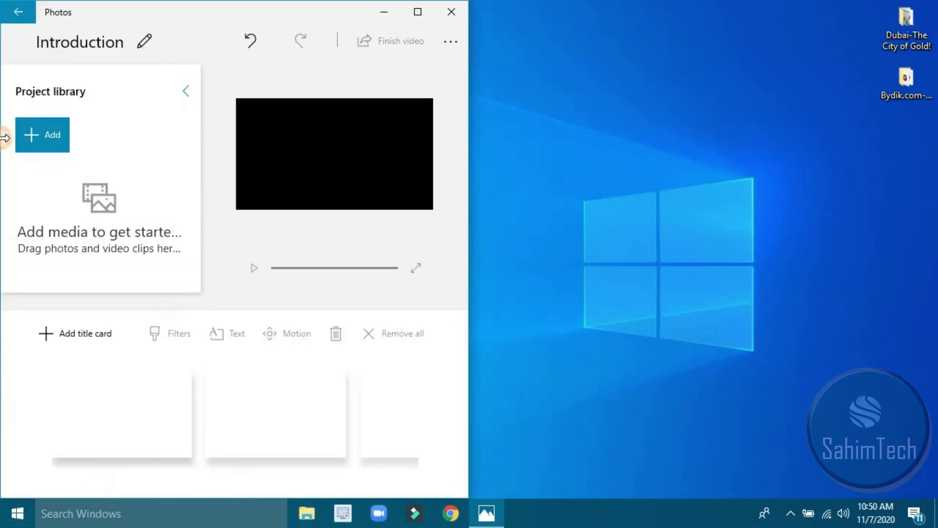
double_click(902, 26)
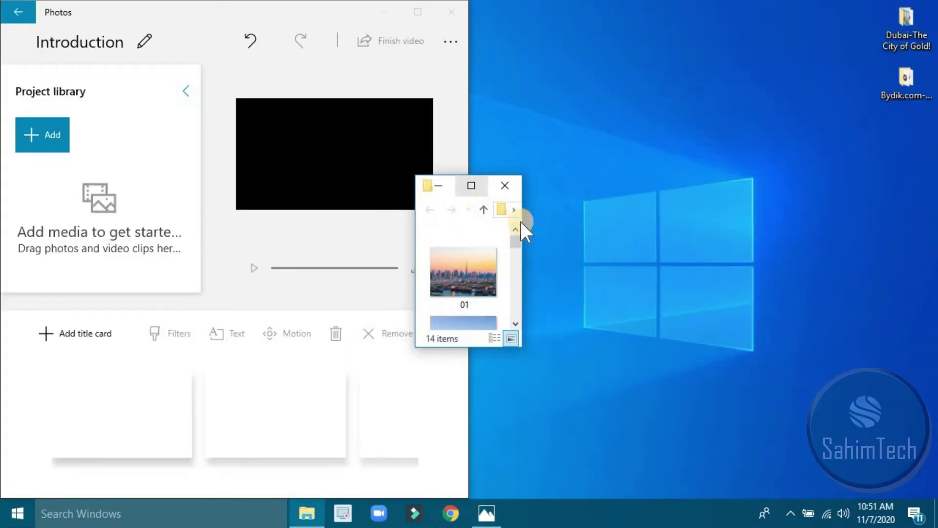
left_click_drag(522, 347, 714, 461)
left_click_drag(519, 193, 618, 182)
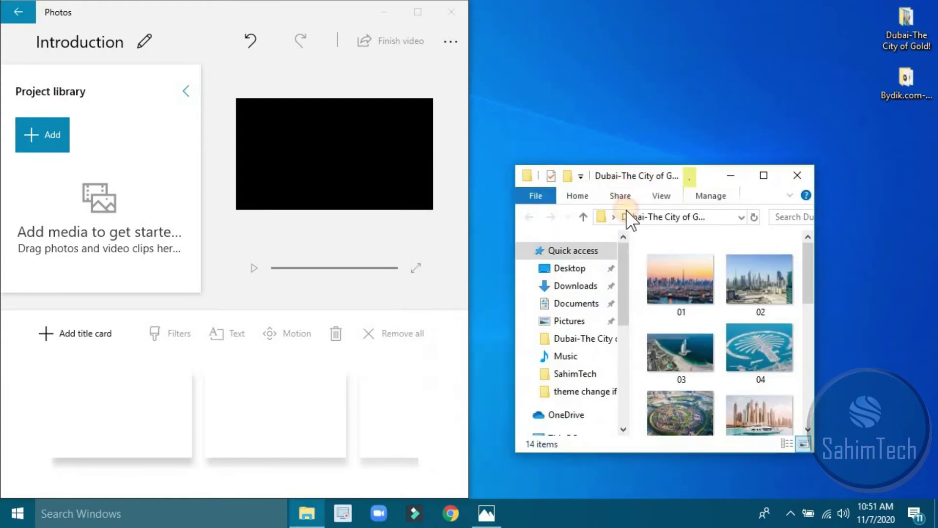
left_click_drag(676, 282, 612, 285)
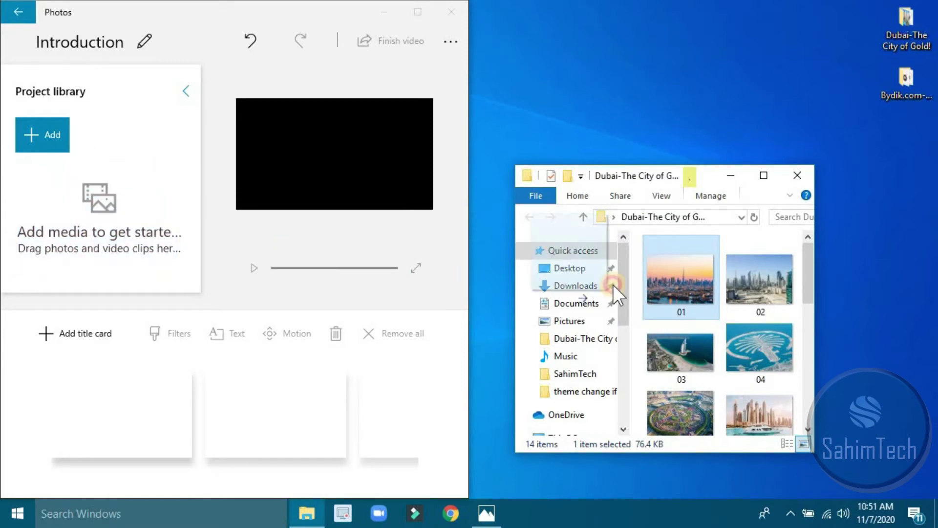
left_click(808, 179)
left_click(416, 15)
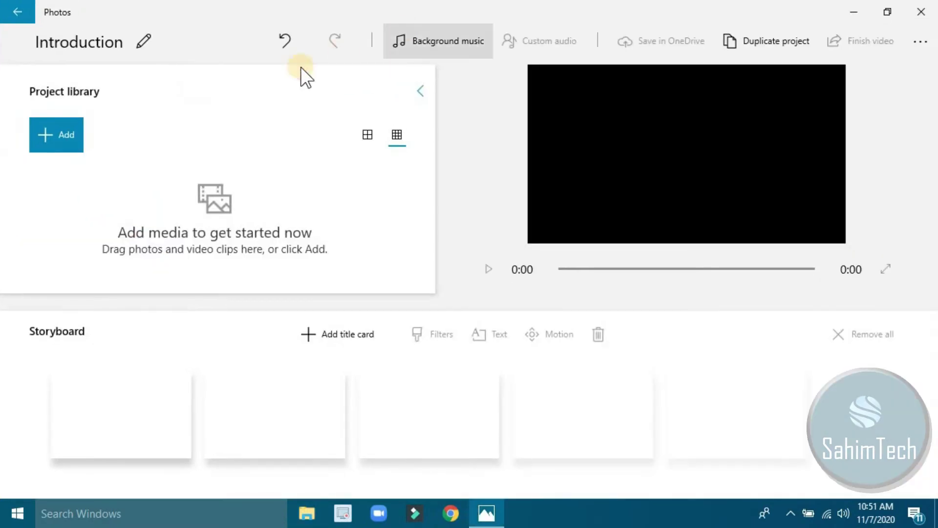
left_click(48, 125)
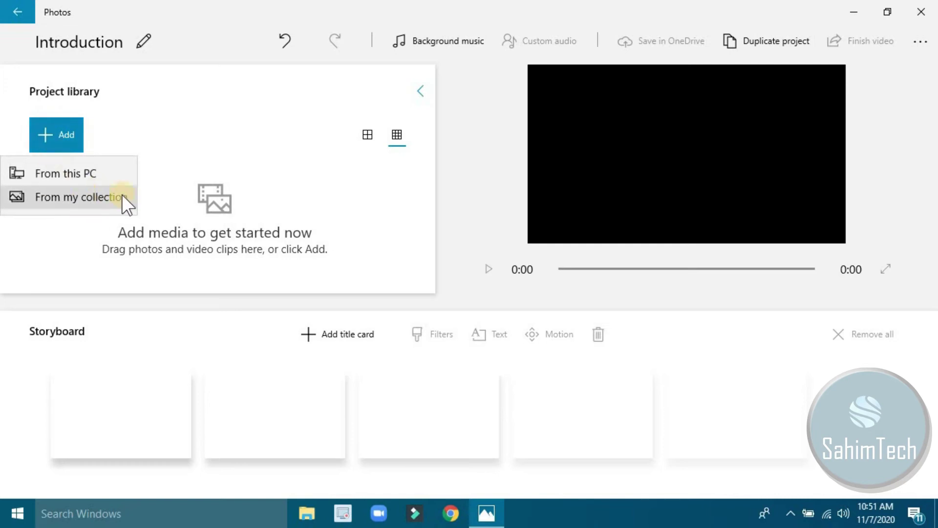
left_click(95, 173)
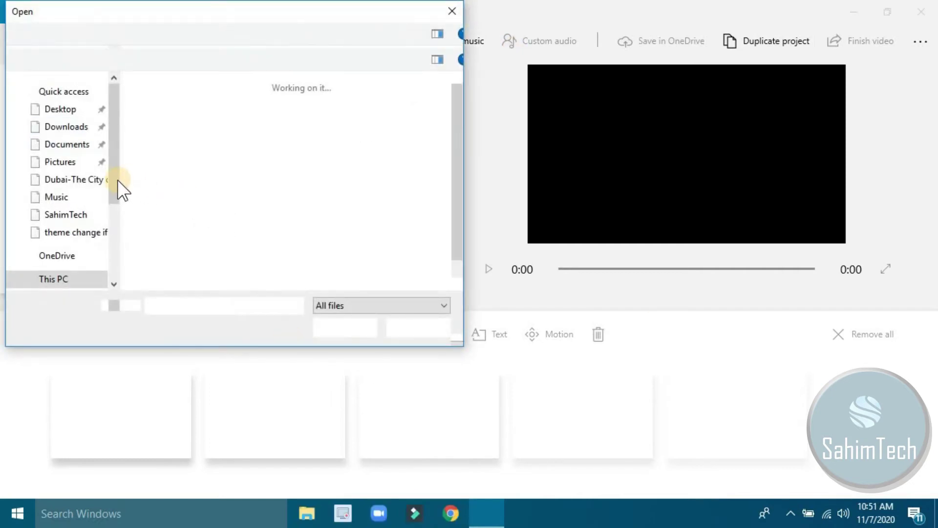
left_click_drag(417, 264, 4, 77)
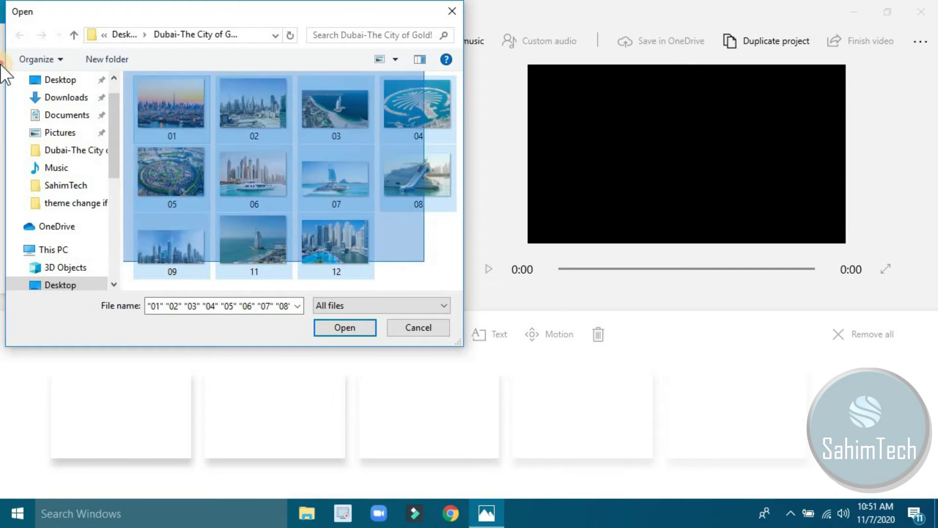
left_click_drag(4, 74, 4, 73)
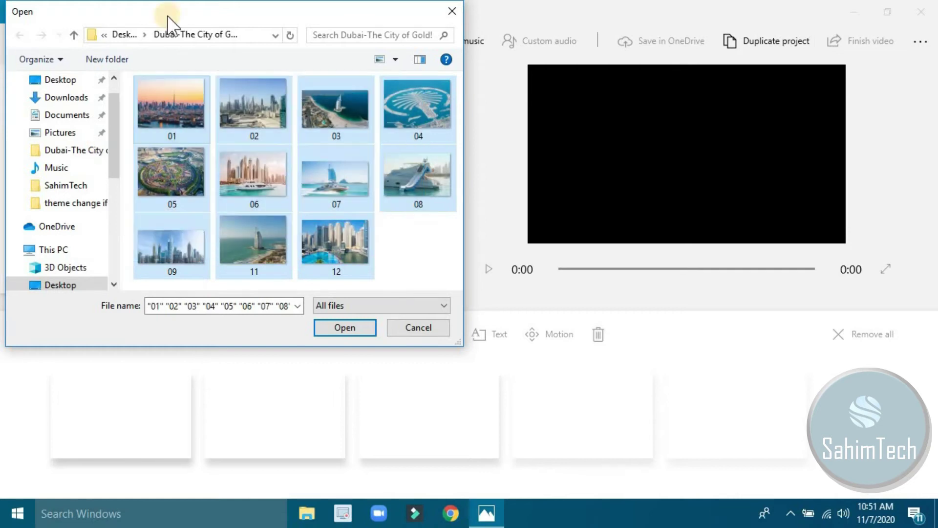
left_click(443, 19)
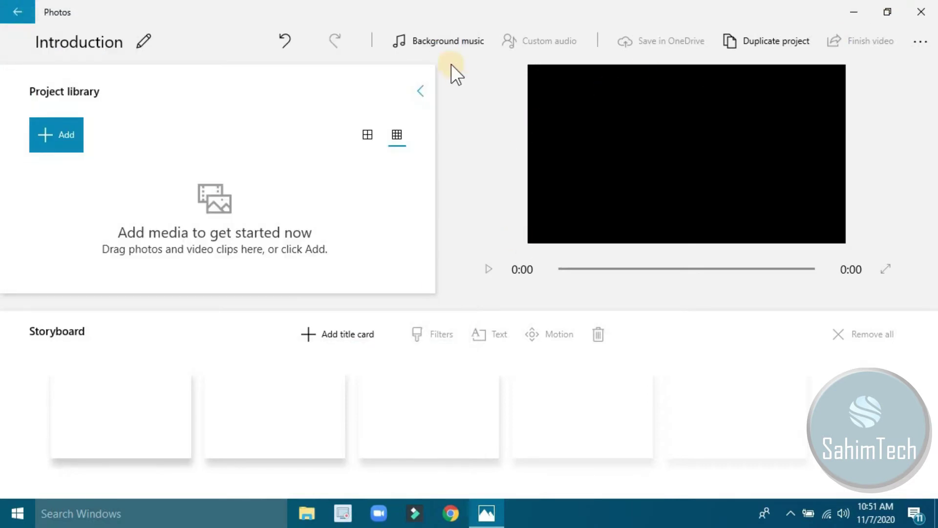
- Preview the Amplified and Anodized tracks in the Background music choices
left_click(464, 44)
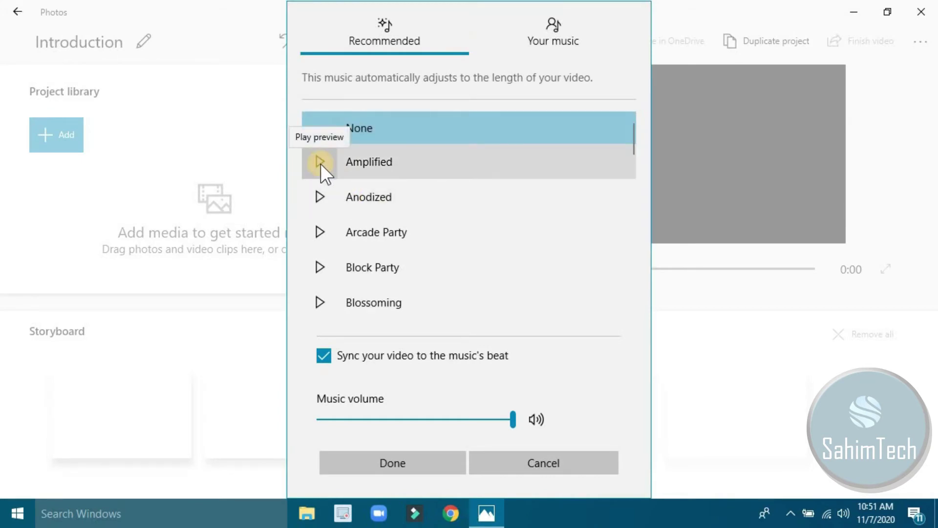
left_click(320, 163)
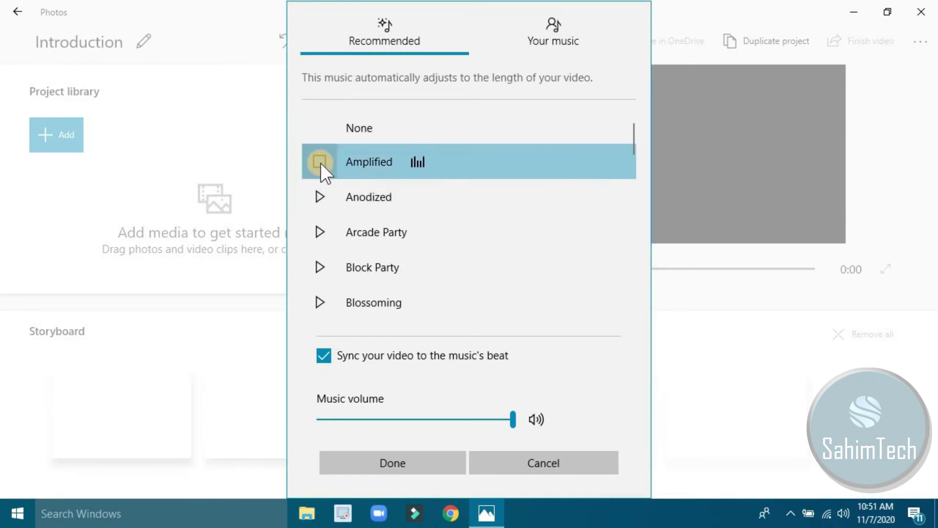
left_click(320, 162)
left_click(323, 195)
left_click(323, 191)
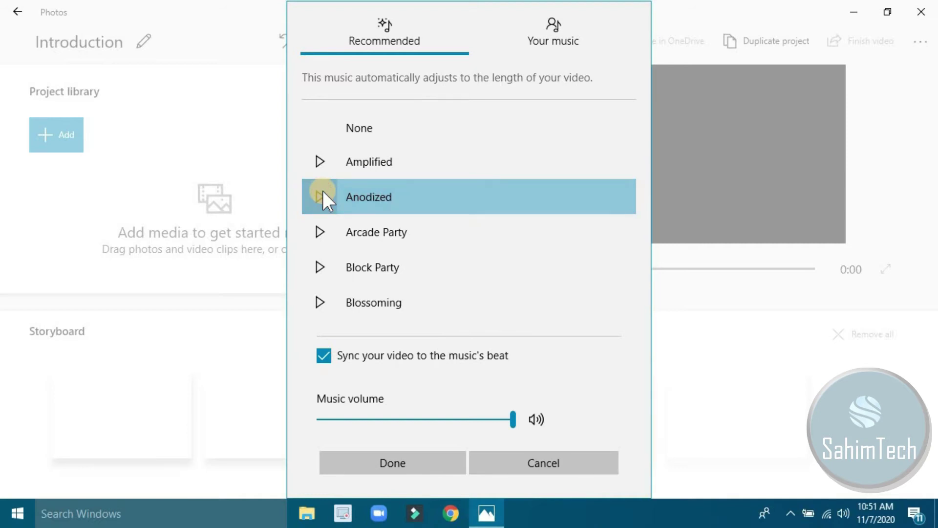
left_click(322, 195)
left_click(322, 191)
left_click(323, 190)
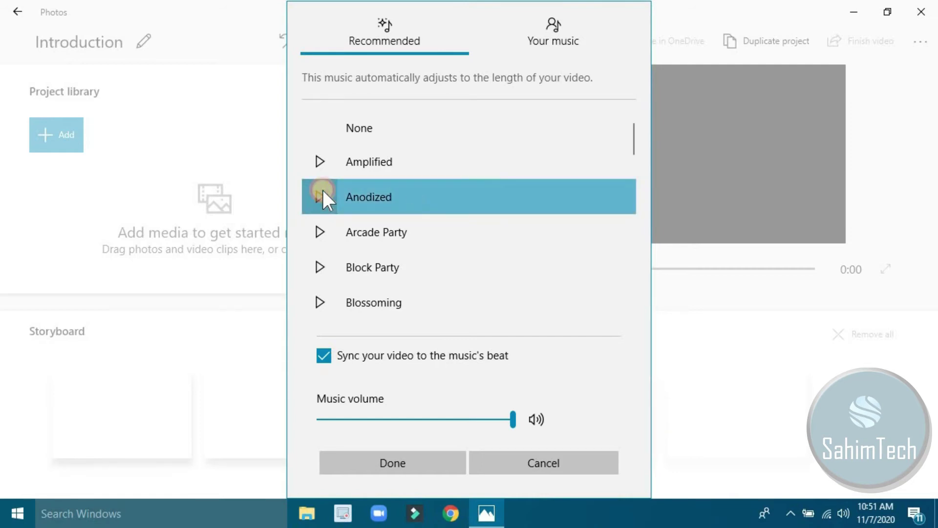
- Preview Arcade Party and Block Party, view Your music, then cancel without adding music
left_click(312, 233)
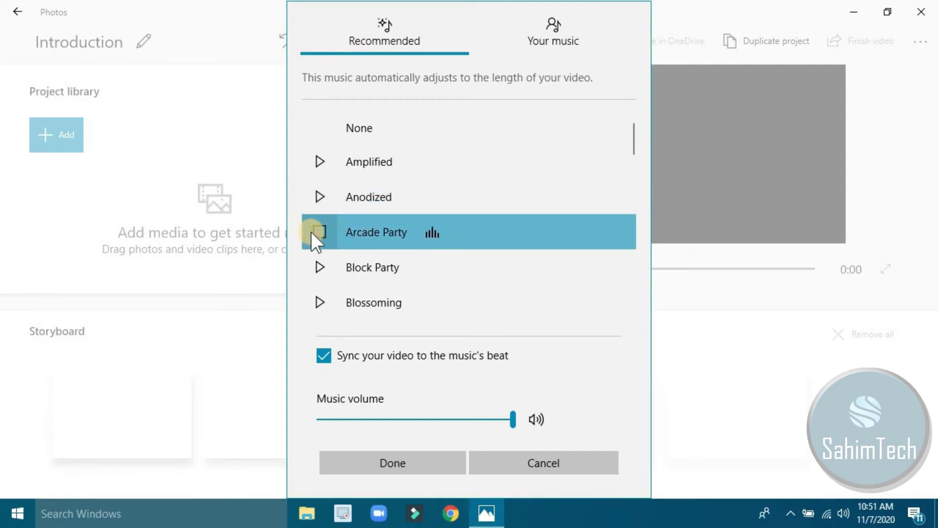
left_click(322, 270)
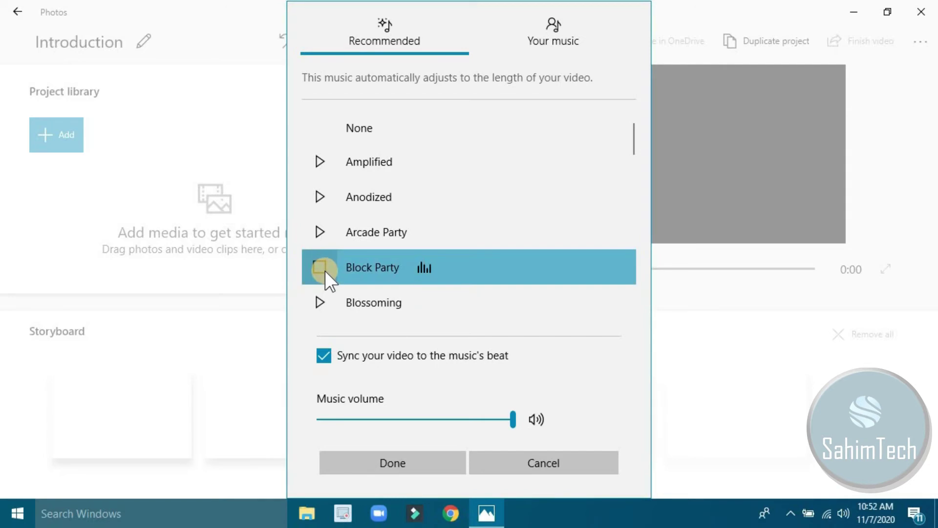
left_click(324, 270)
scroll(333, 293, "down", 3)
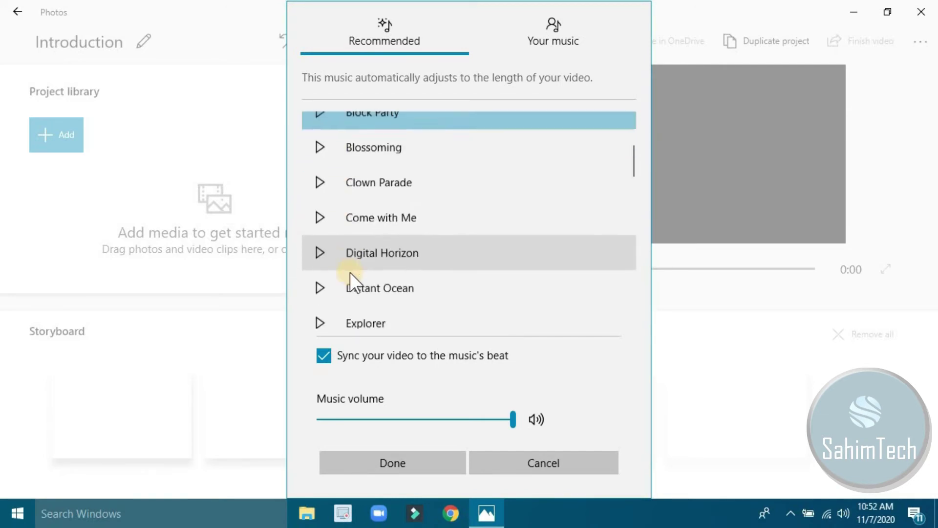
scroll(350, 271, "down", 5)
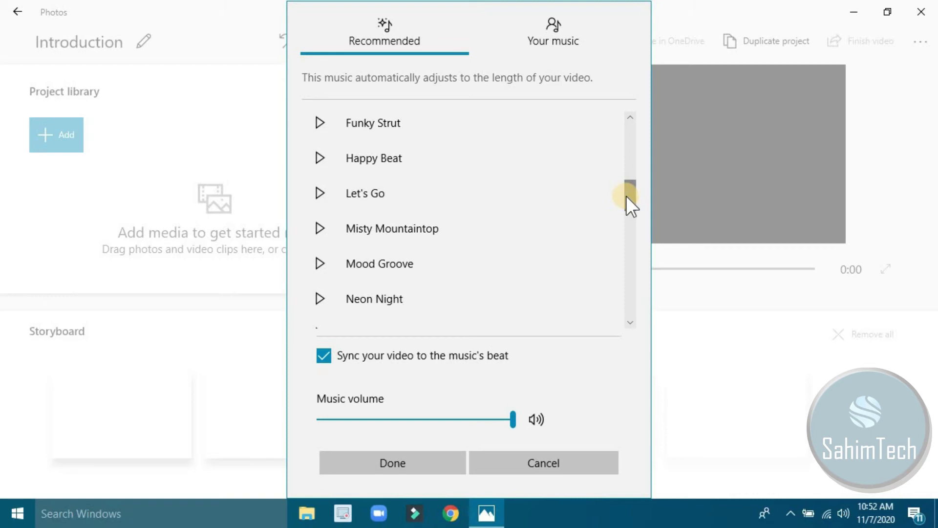
left_click_drag(626, 196, 609, 108)
left_click(553, 26)
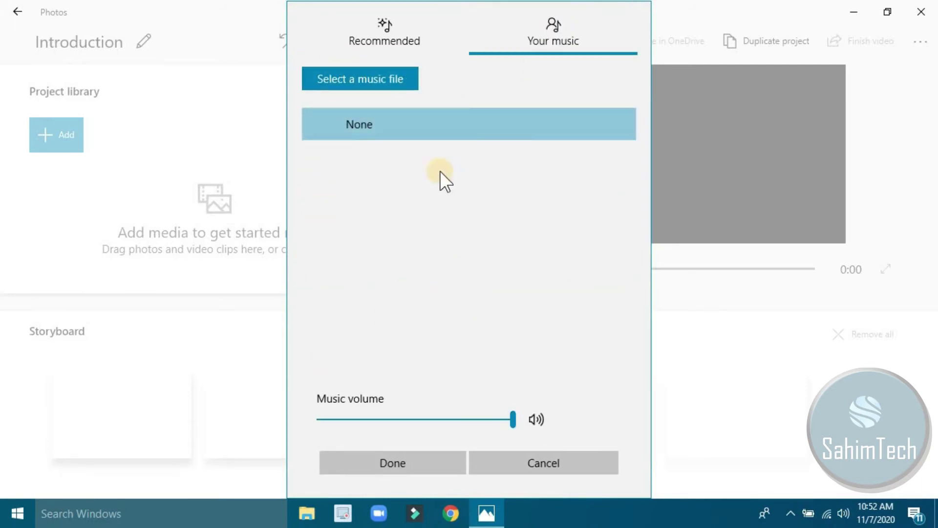
left_click(563, 470)
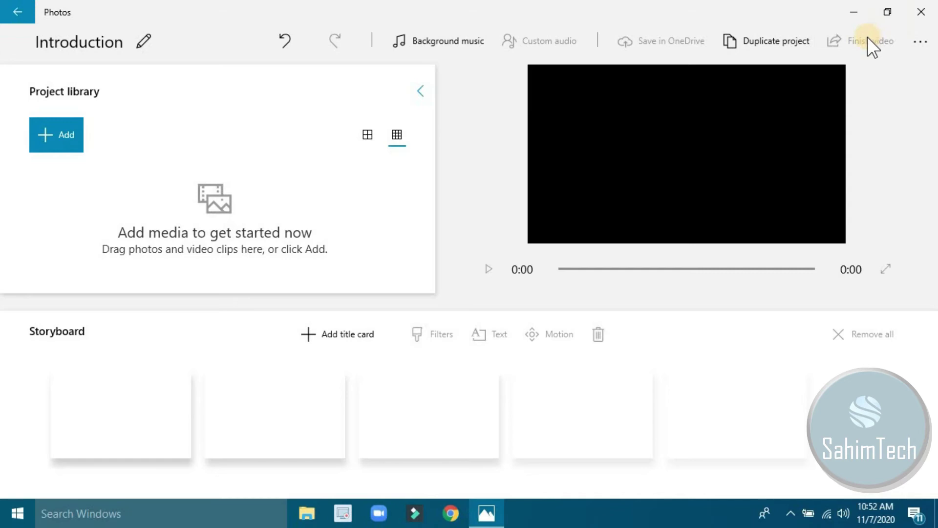
- Open the Photos app Settings from the '...' See more menu
left_click(917, 44)
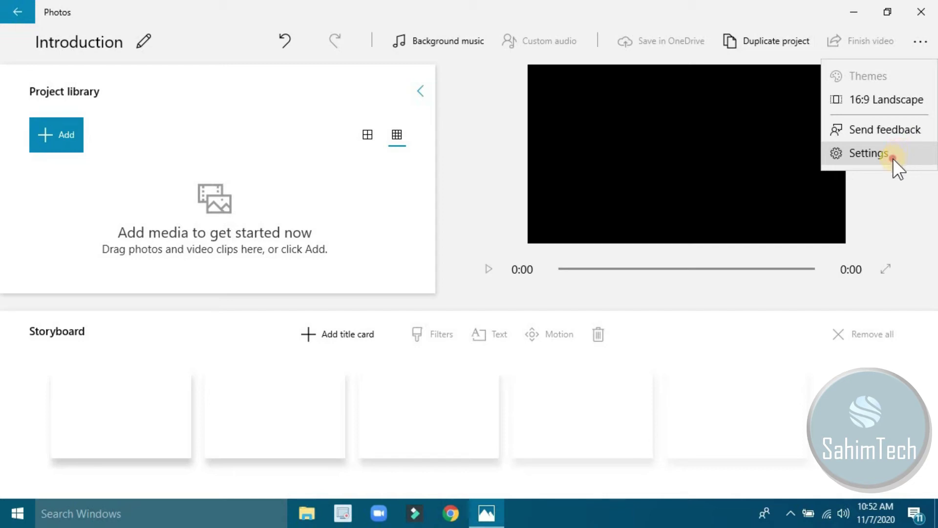
left_click(870, 153)
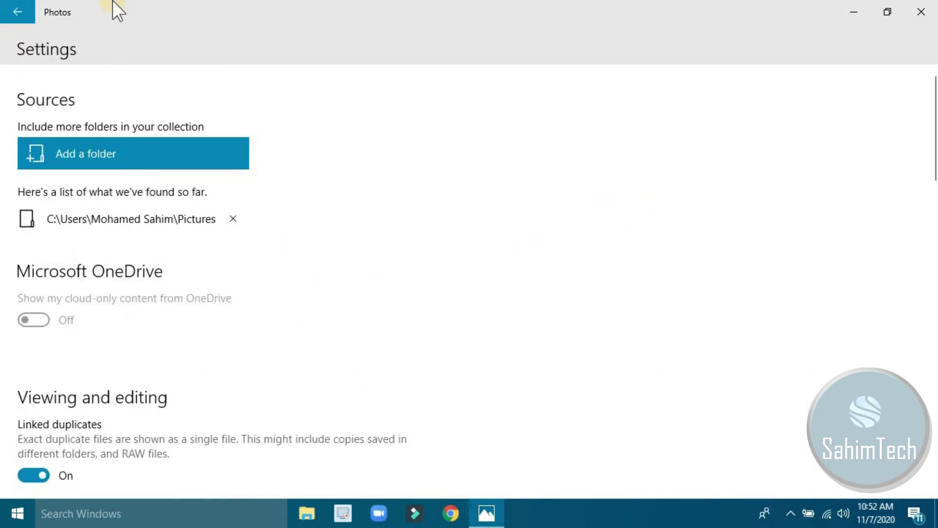
- Try the Light and Dark modes, then set Mode back to Use system setting
scroll(219, 244, "down", 15)
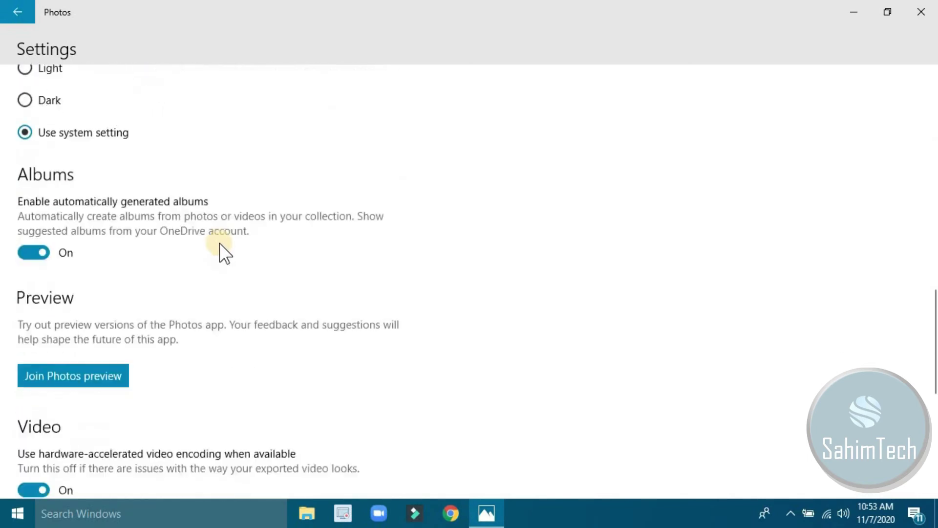
scroll(220, 244, "down", 3)
scroll(220, 239, "up", 6)
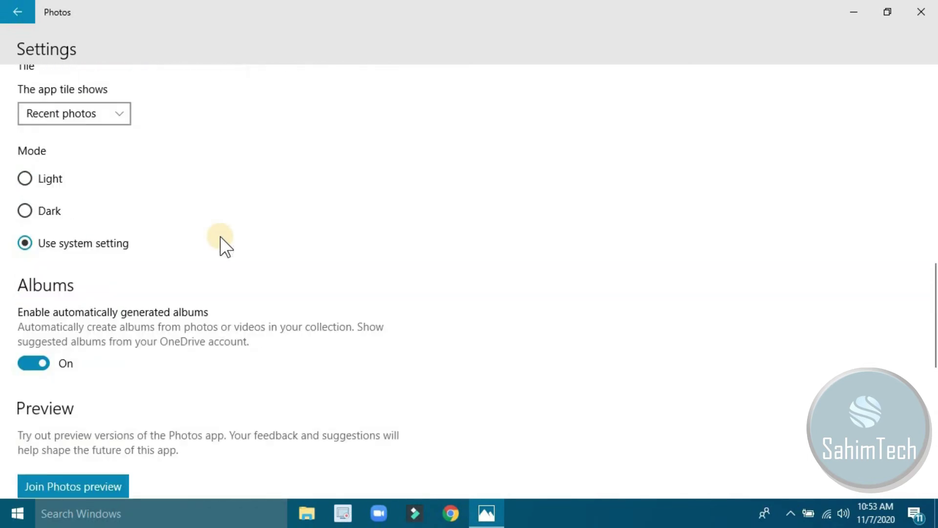
left_click(25, 178)
left_click(32, 228)
left_click(44, 263)
- Scroll through the rest of Settings and return to the Introduction project
scroll(274, 303, "down", 4)
scroll(244, 322, "down", 5)
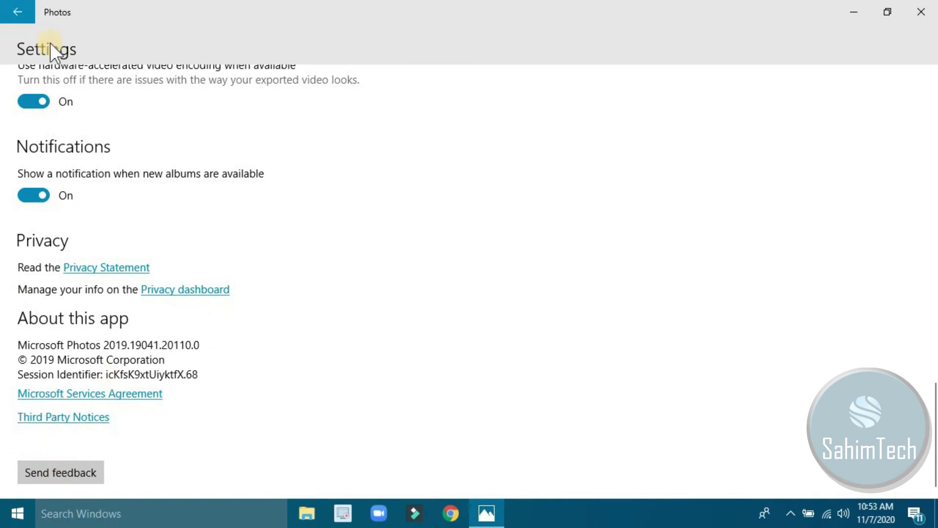
left_click(6, 10)
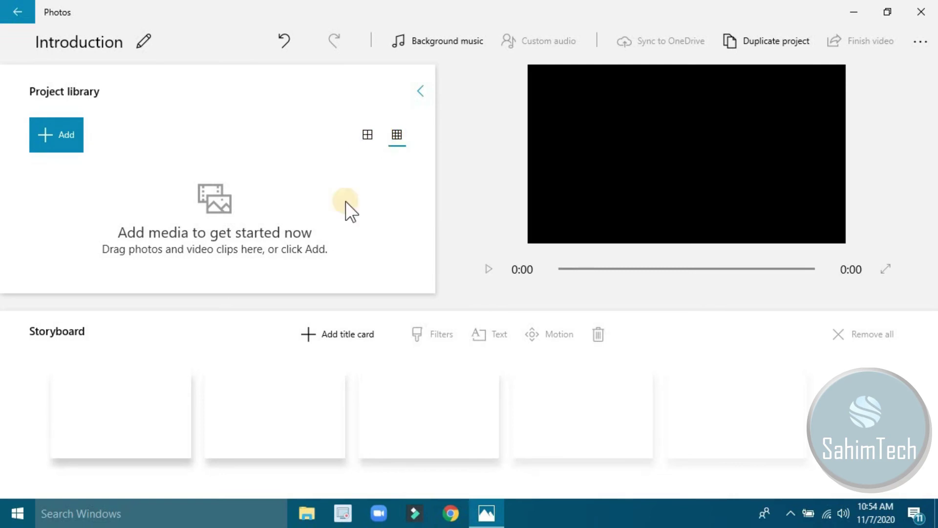
- Switch the Project library to larger thumbnails, then collapse and re-expand the panel
left_click(367, 136)
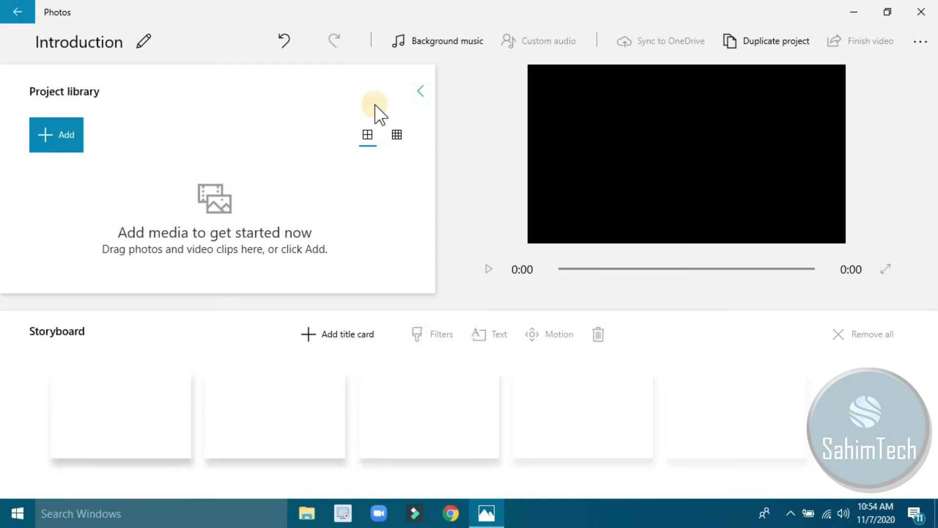
left_click(420, 91)
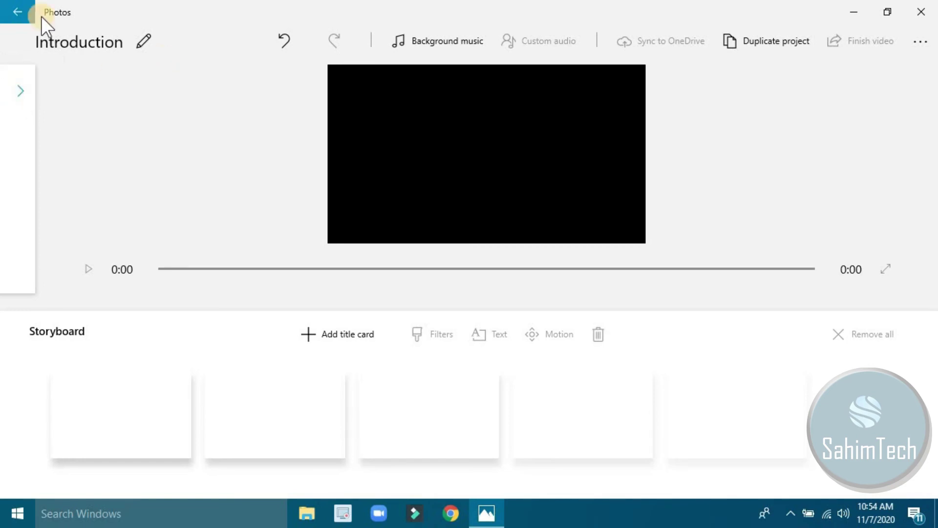
left_click(25, 96)
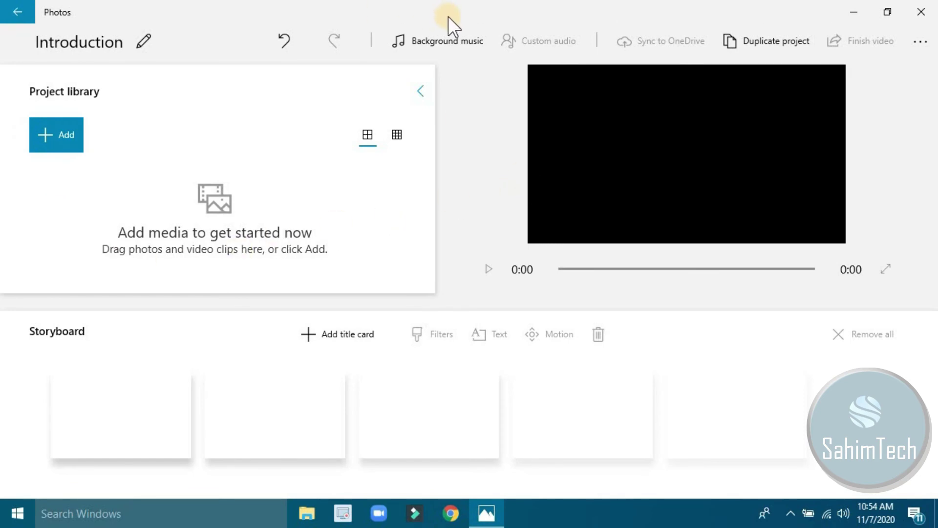
left_click(143, 44)
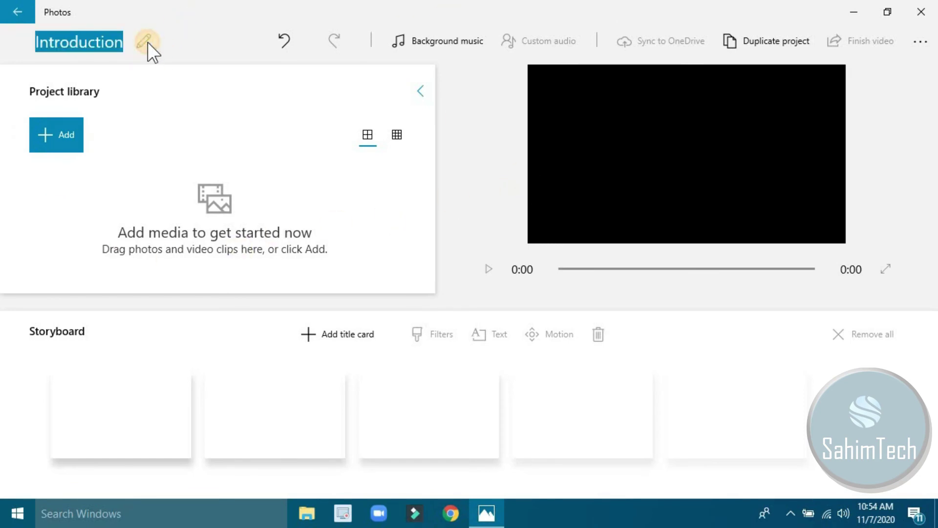
left_click(106, 41)
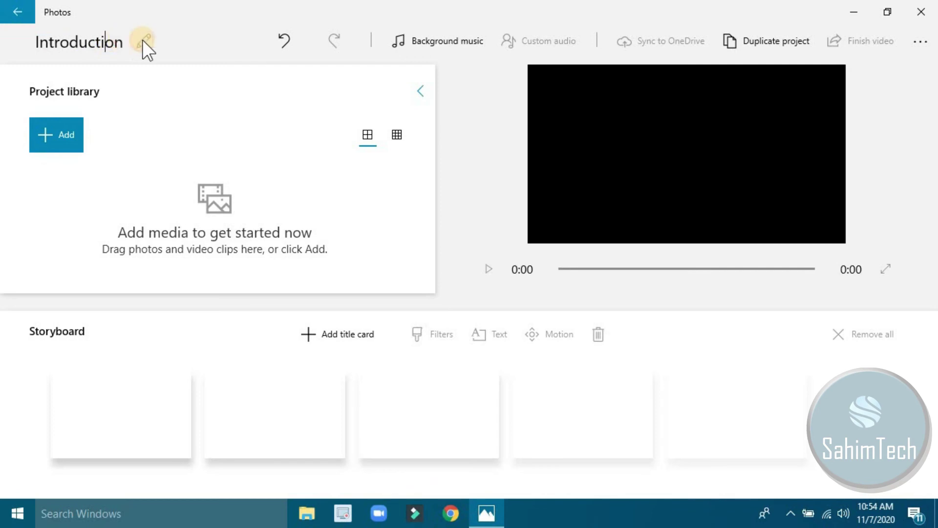
double_click(123, 40)
type("SahimTech")
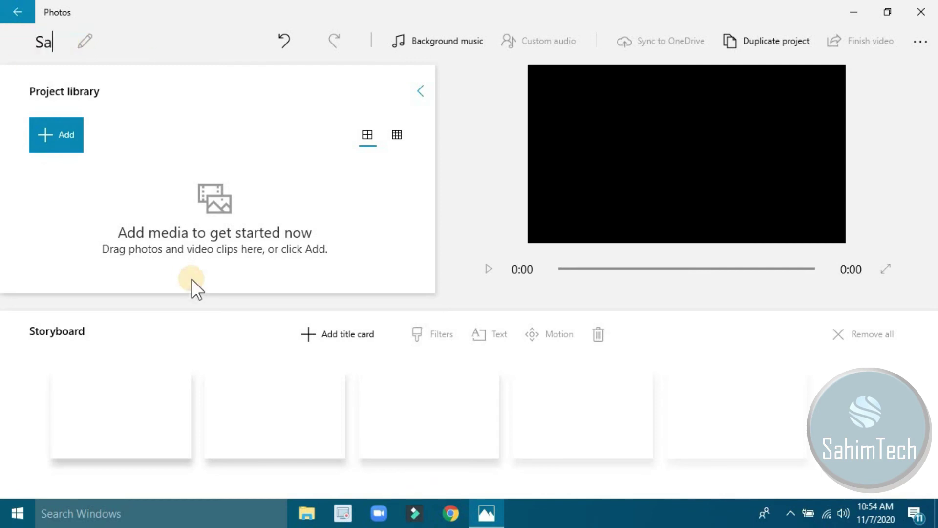
key("BackSpace")
key("BackSpace")
key("BackSpace")
key("BackSpace")
key("BackSpace")
key("BackSpace")
key("BackSpace")
key("BackSpace")
key("BackSpace")
type("Introduction")
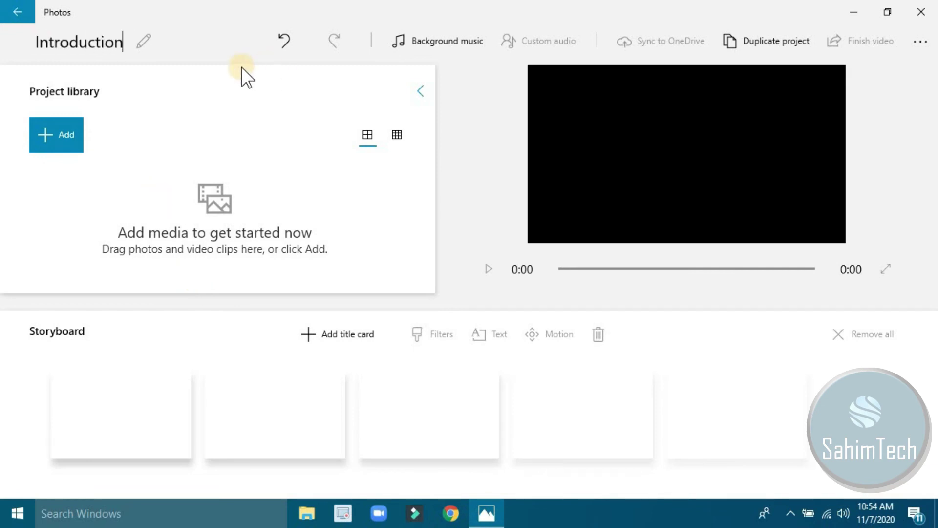
key("Return")
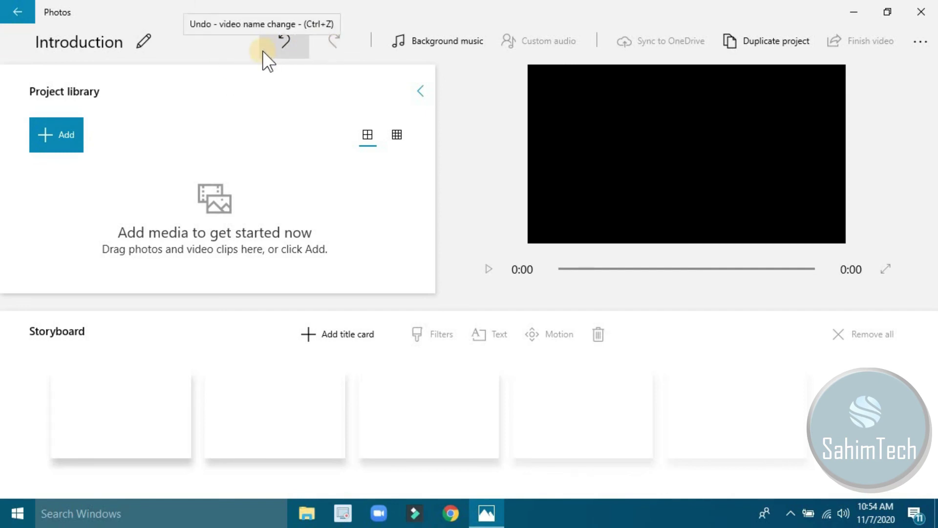
left_click(263, 50)
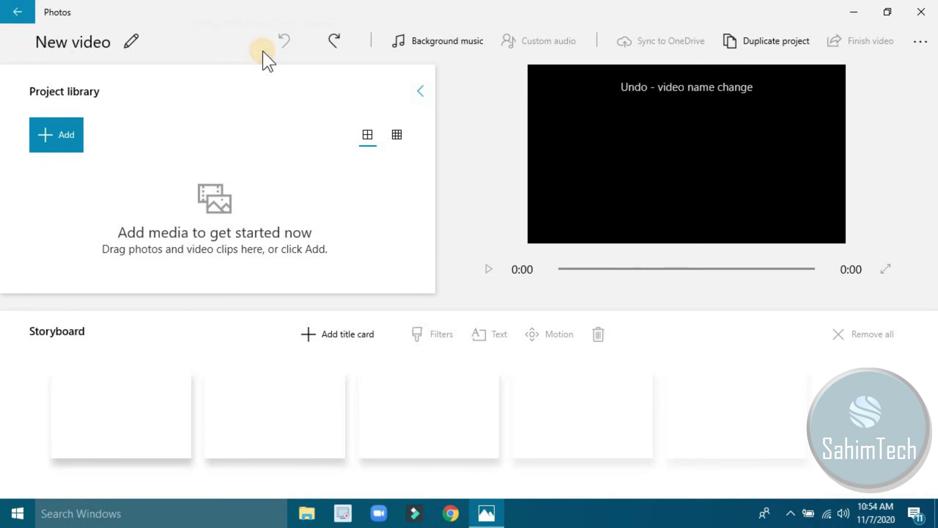
left_click(325, 37)
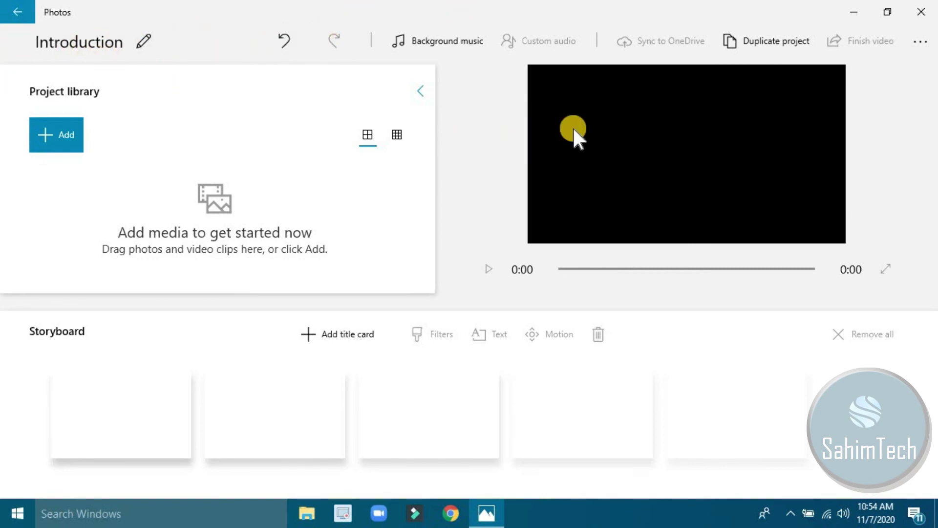